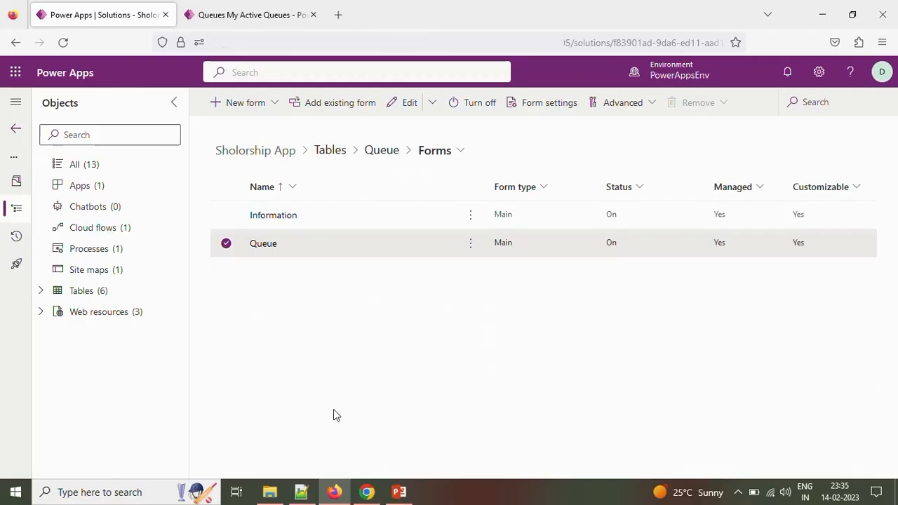
- Show the Sholorship App solution's list of six tables from the Objects tree
left_click(40, 291)
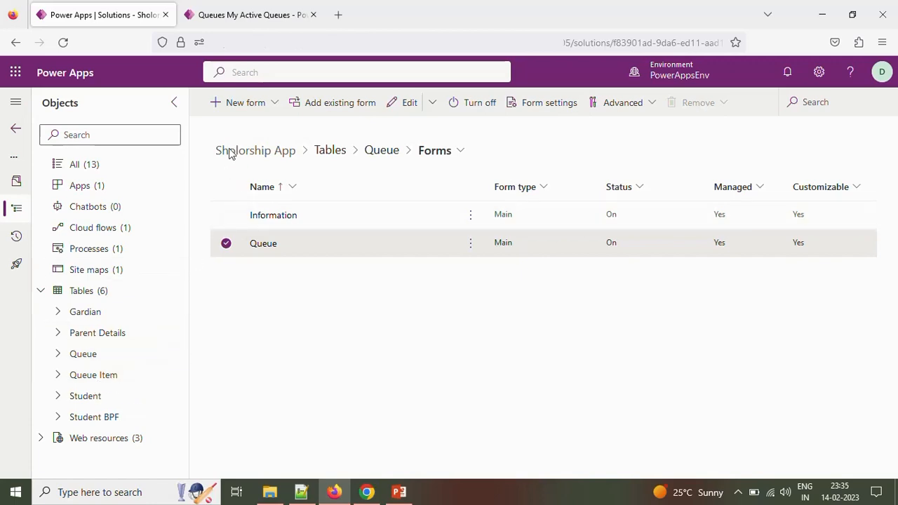
left_click_drag(217, 151, 297, 159)
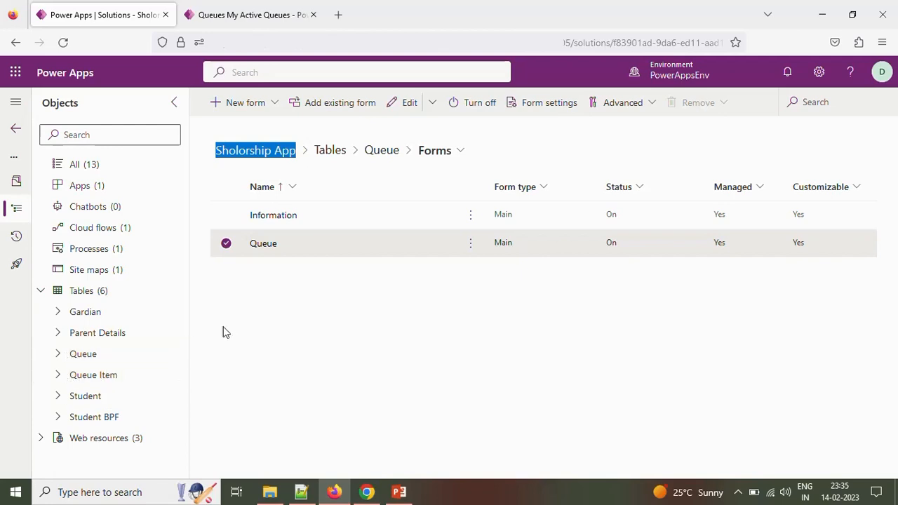
left_click(281, 343)
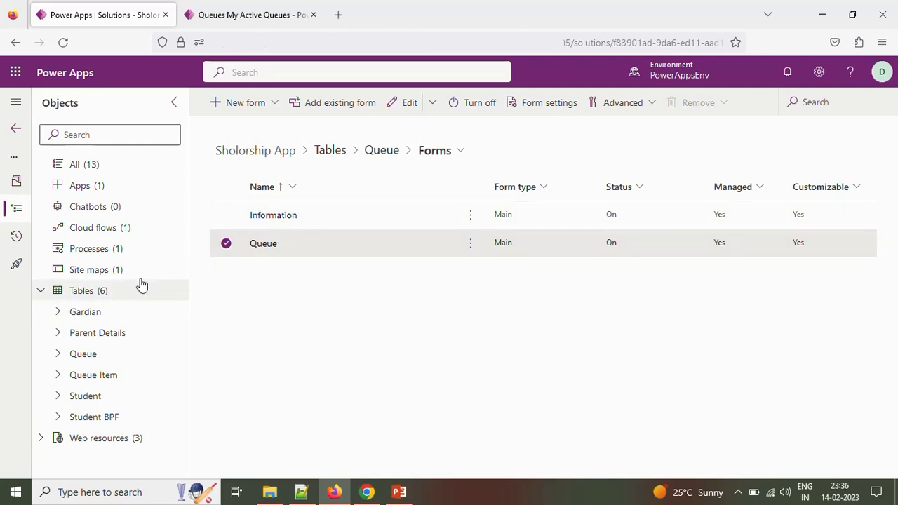
left_click(140, 284)
left_click(313, 106)
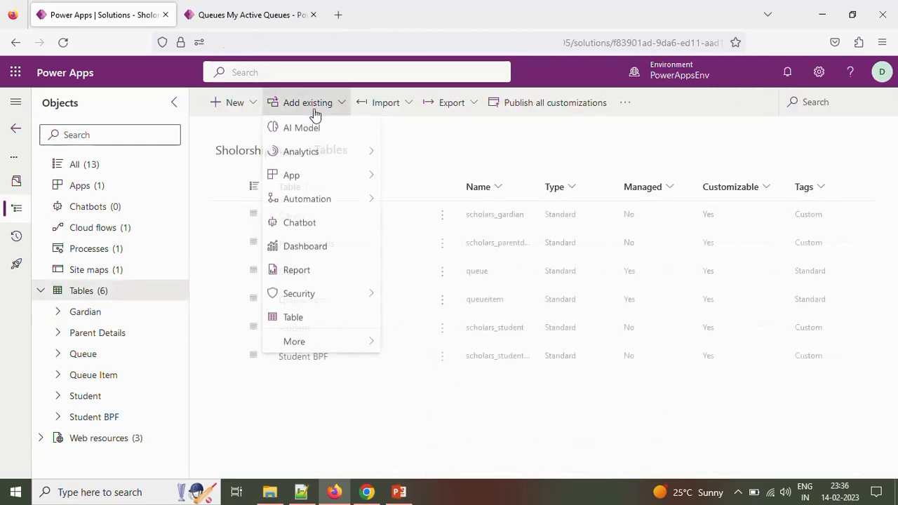
left_click(314, 320)
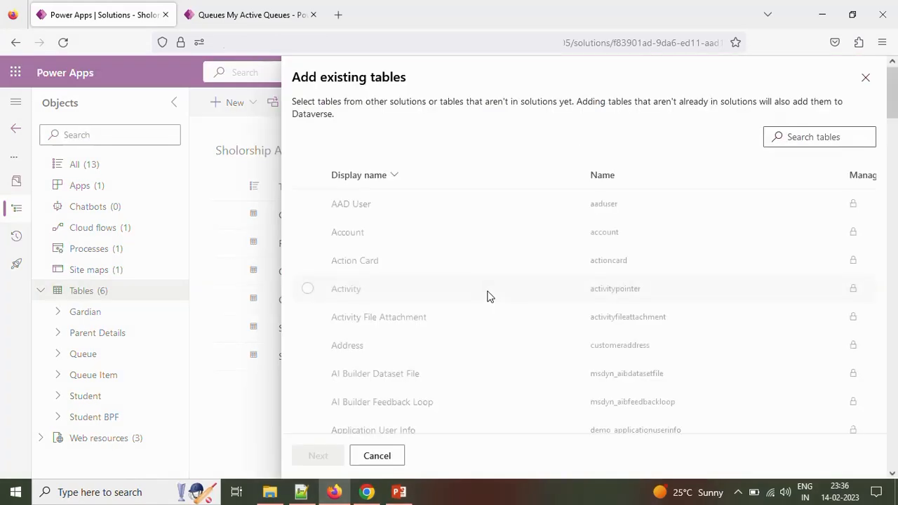
left_click(793, 138)
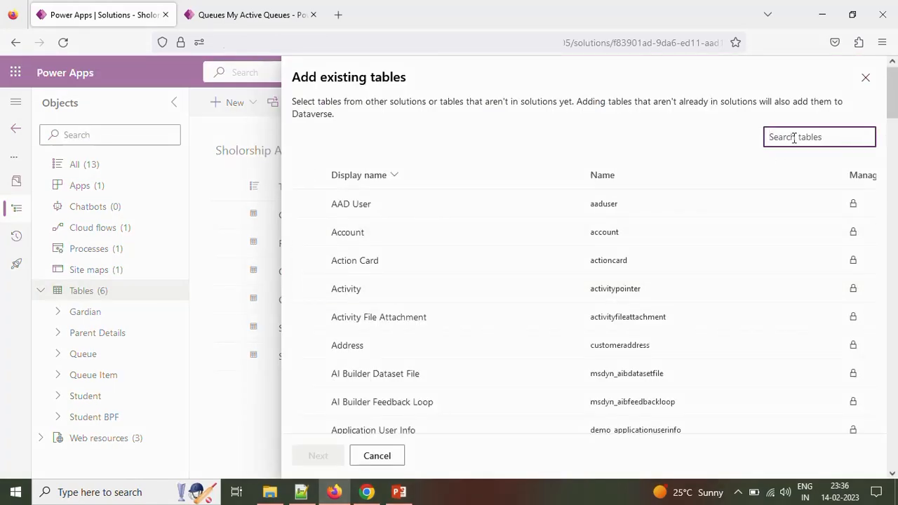
type("ques")
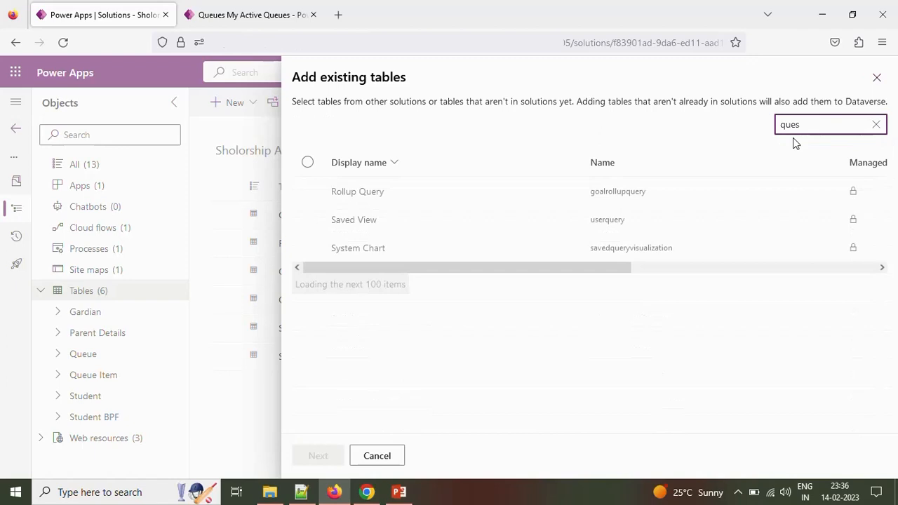
key("BackSpace")
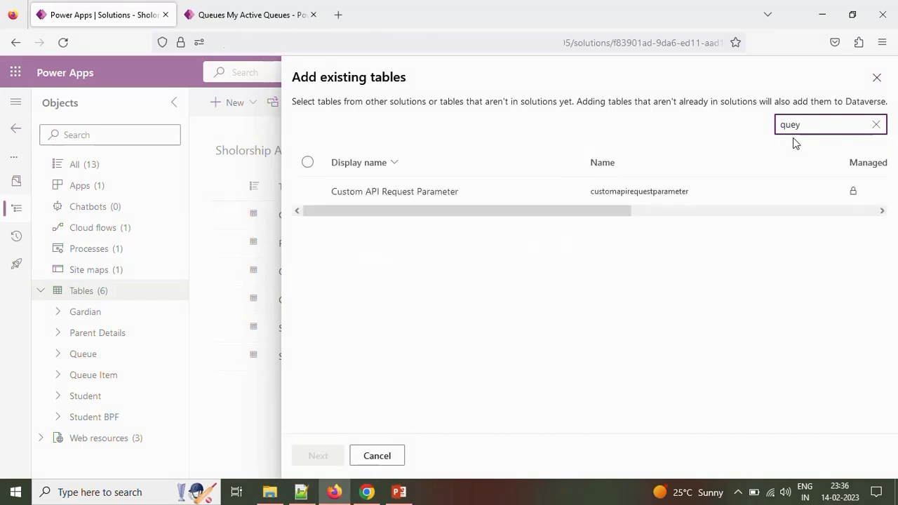
type("es")
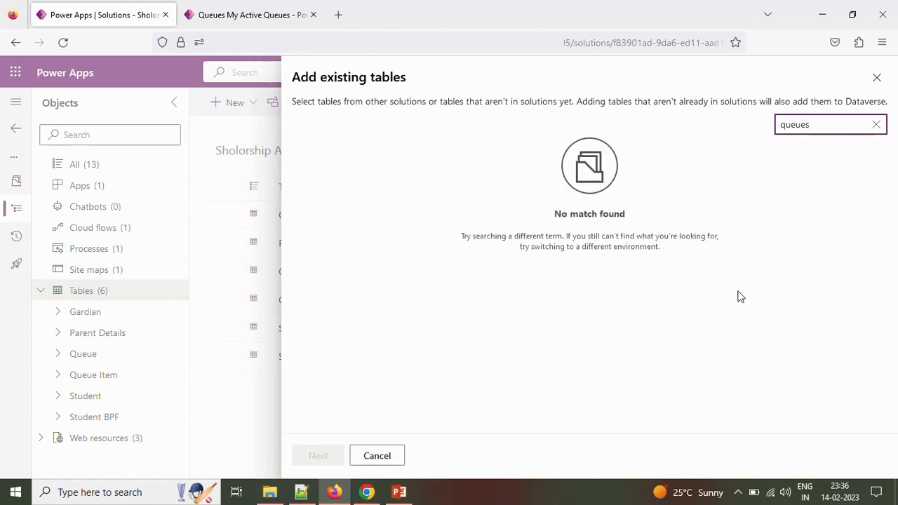
left_click(876, 124)
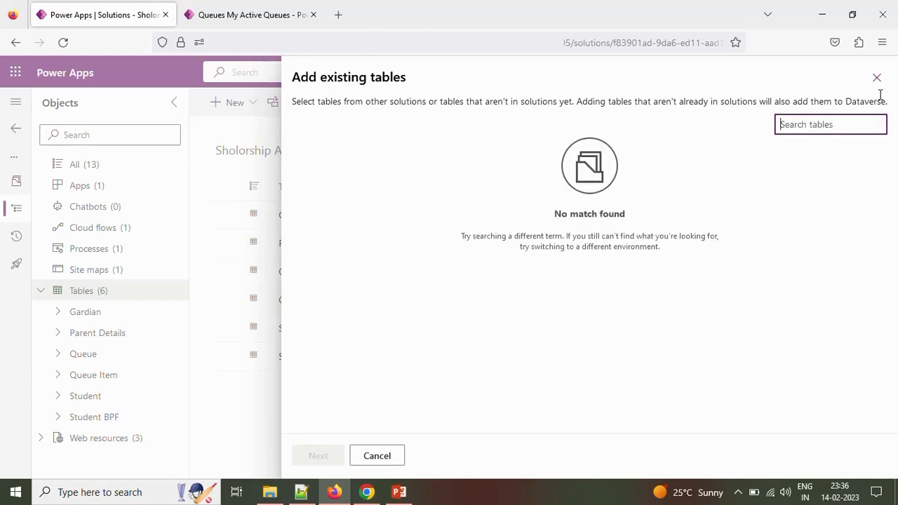
left_click(876, 78)
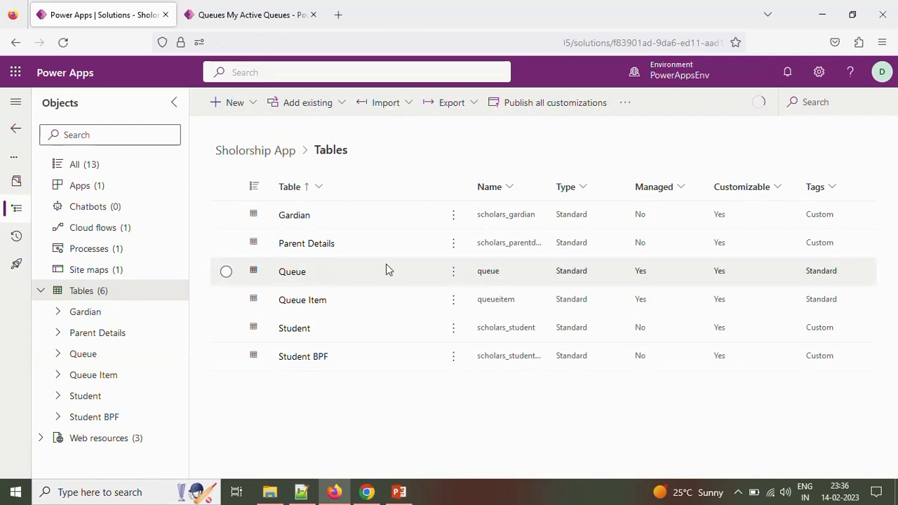
- Remove the Queue table from the solution via its row actions and confirm
left_click(454, 274)
mouse_move(484, 247)
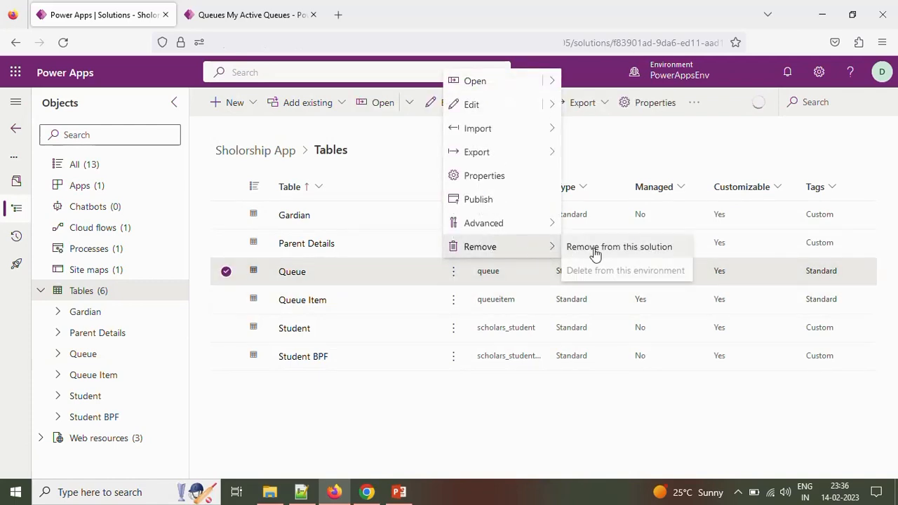
left_click(656, 260)
left_click(483, 317)
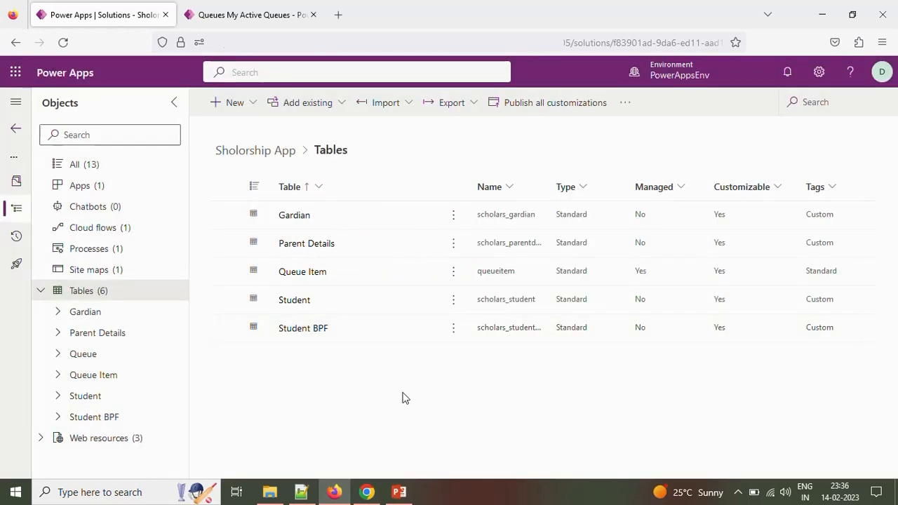
- Add an existing table, searching 'que' and selecting Queue
left_click(303, 104)
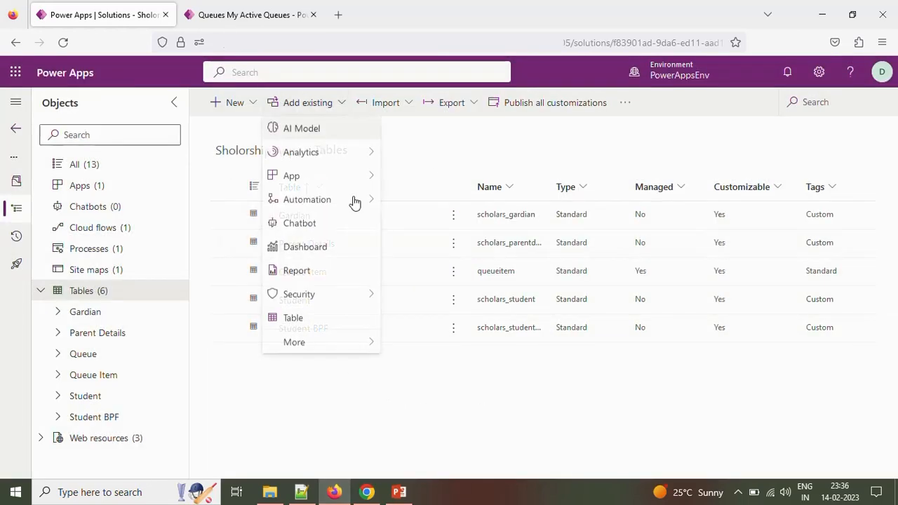
left_click(323, 318)
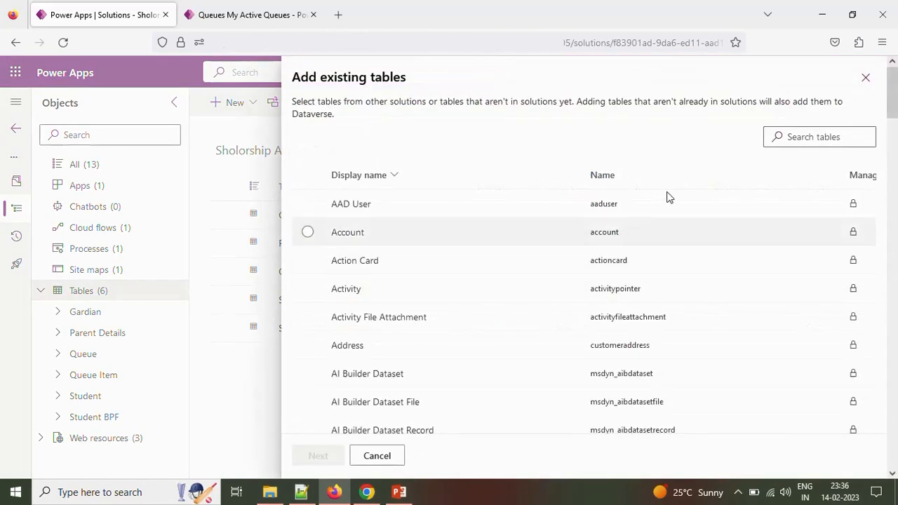
left_click(792, 136)
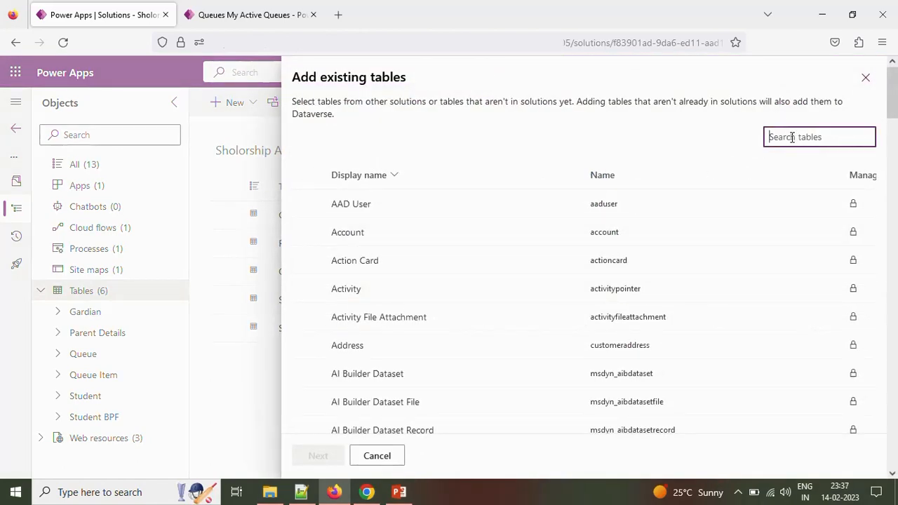
type("ques")
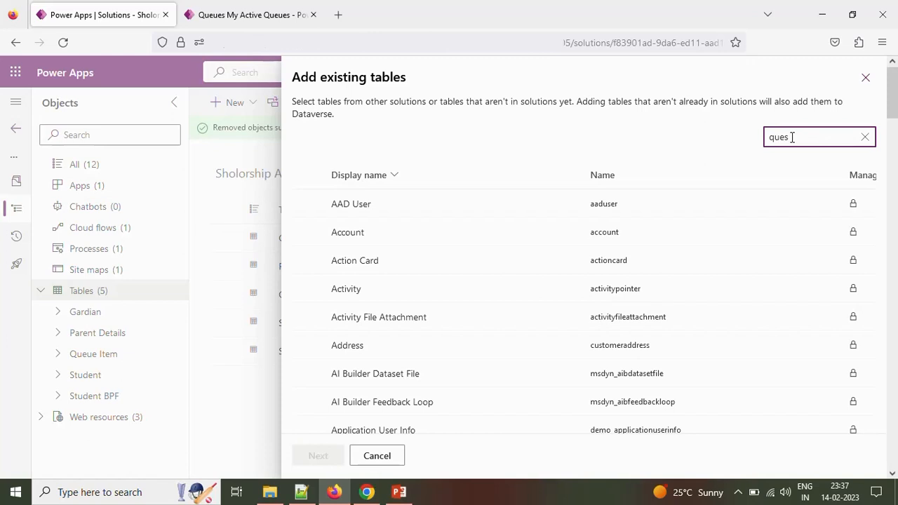
key("BackSpace")
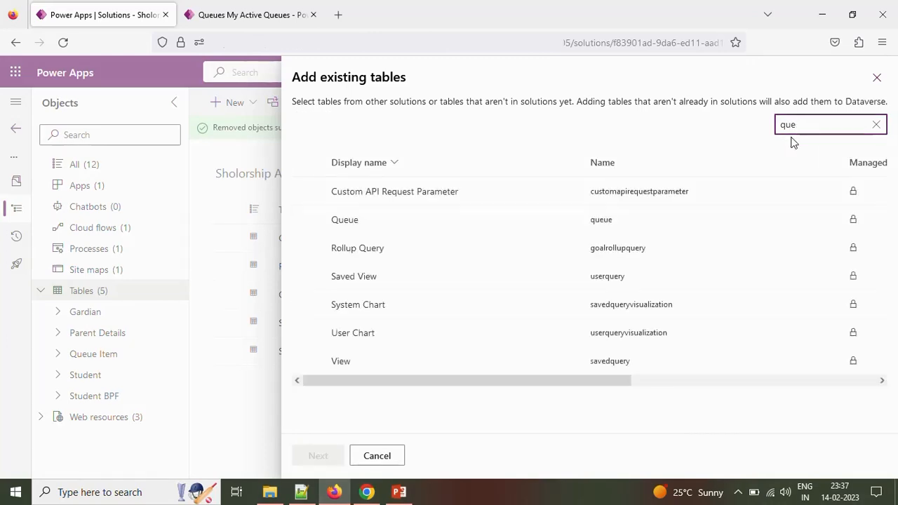
left_click(325, 224)
mouse_move(443, 380)
left_mouse_down()
mouse_move(736, 390)
mouse_move(375, 393)
left_mouse_up()
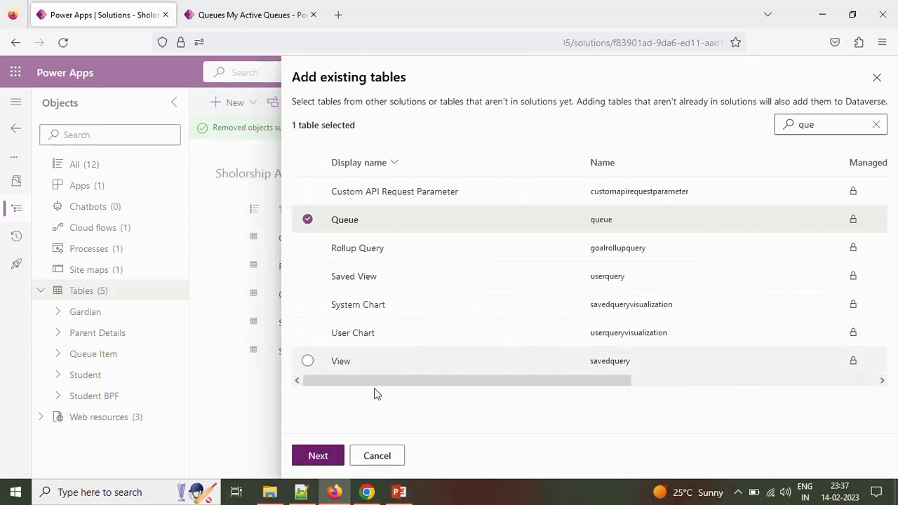
left_click(321, 456)
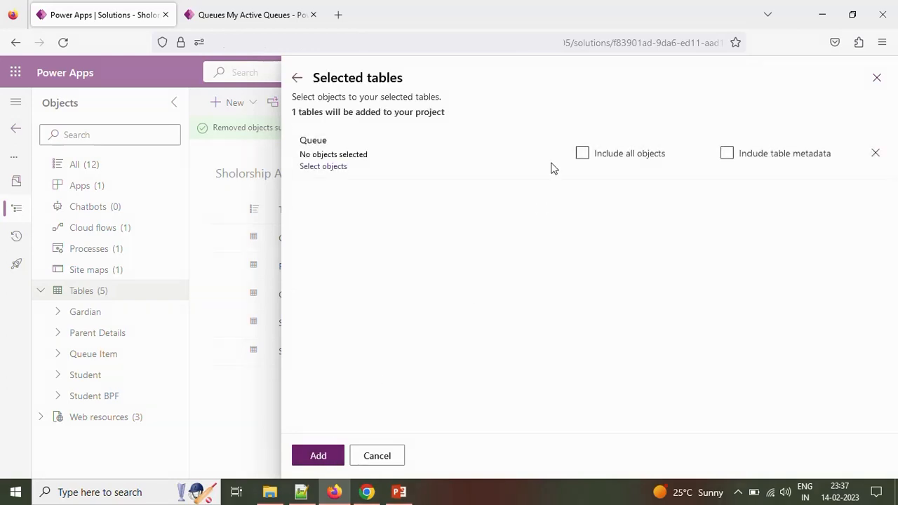
- Include all of Queue's objects, add it, and return to the Solutions list
left_click(582, 155)
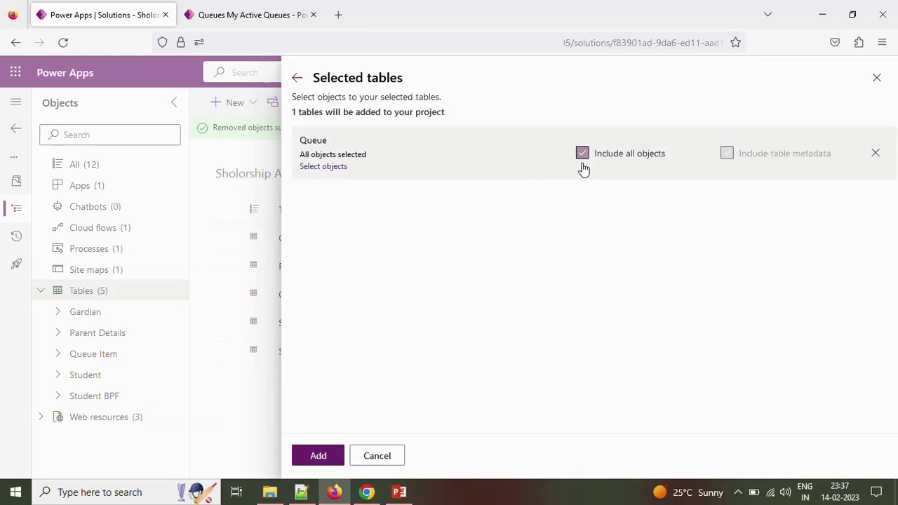
left_click(329, 455)
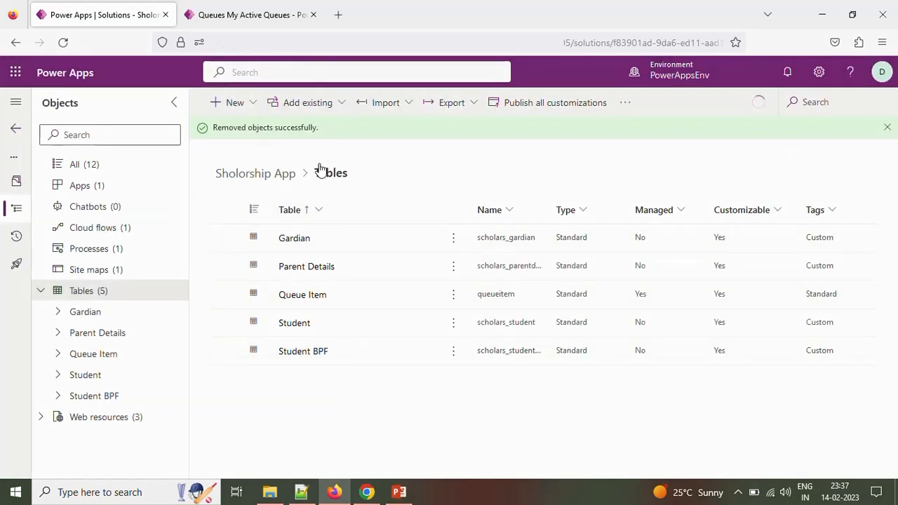
left_click(887, 128)
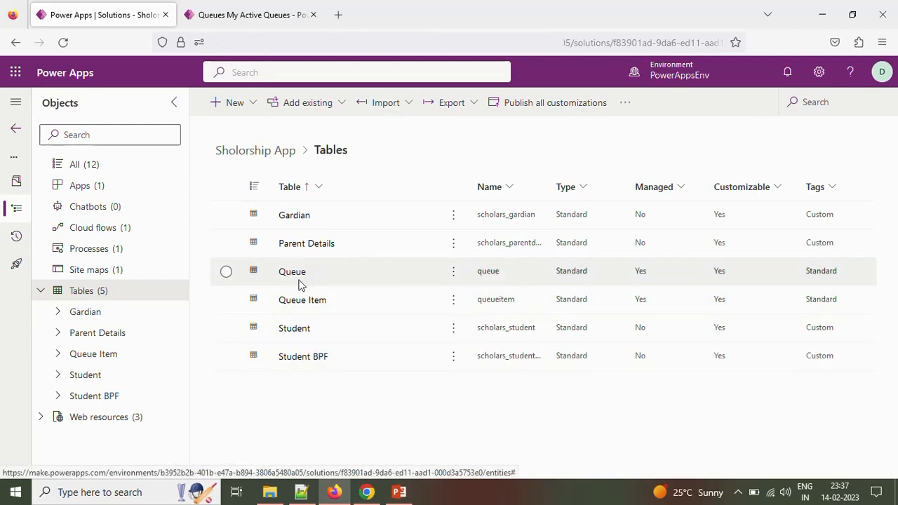
left_click(16, 129)
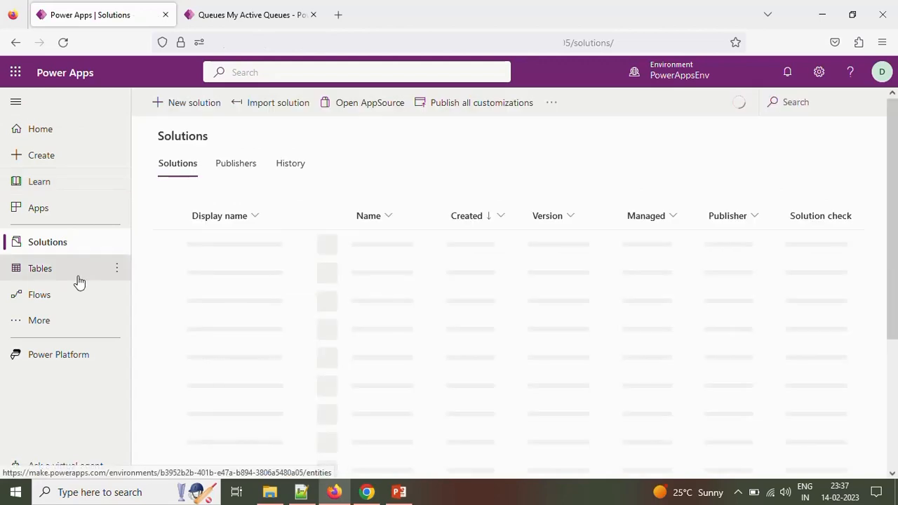
- In the environment's All tables list, search 'queue' and select Queue and Queue Item
left_click(58, 275)
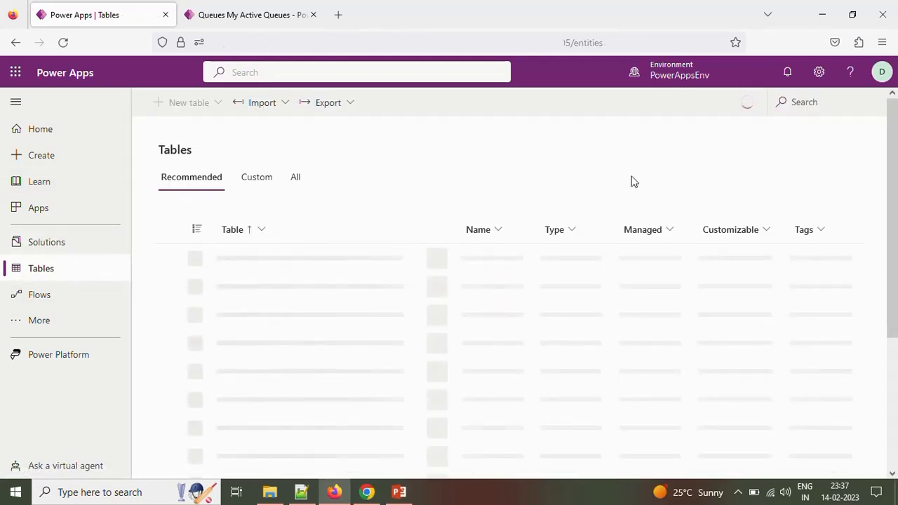
left_click(297, 179)
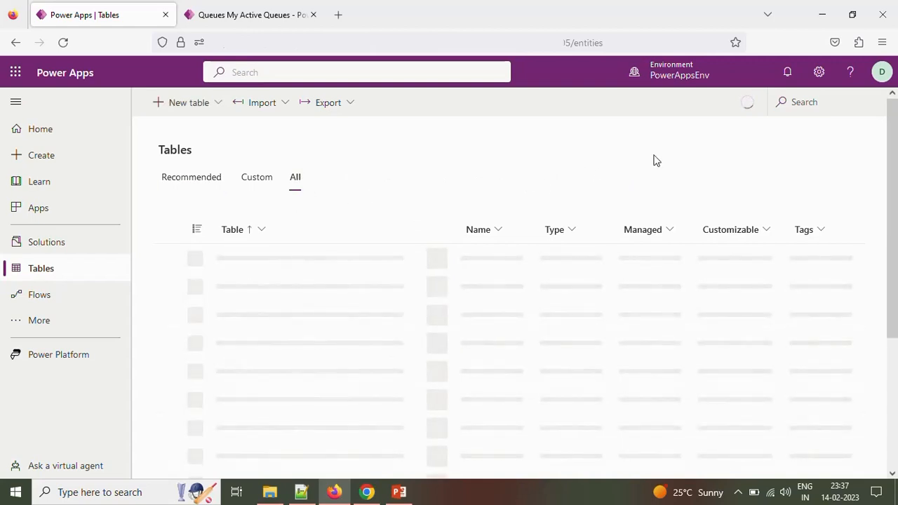
left_click(820, 102)
type("q")
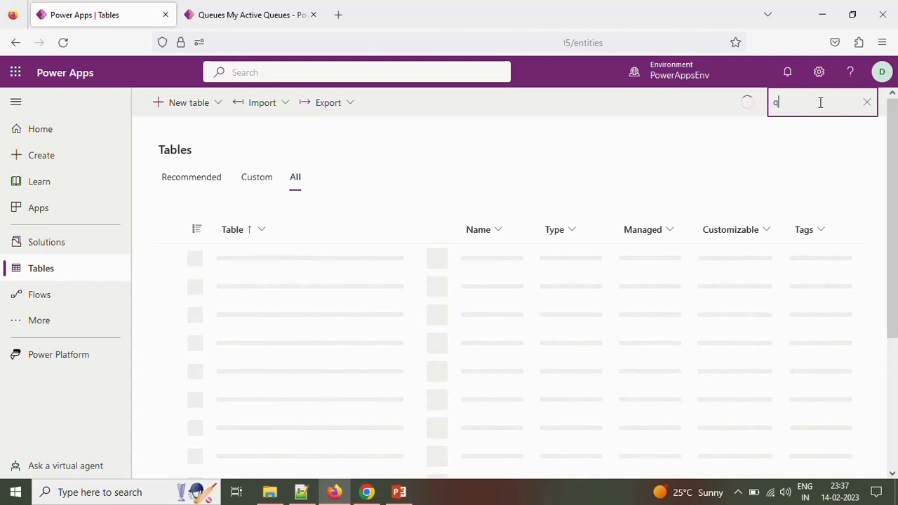
type("ueue")
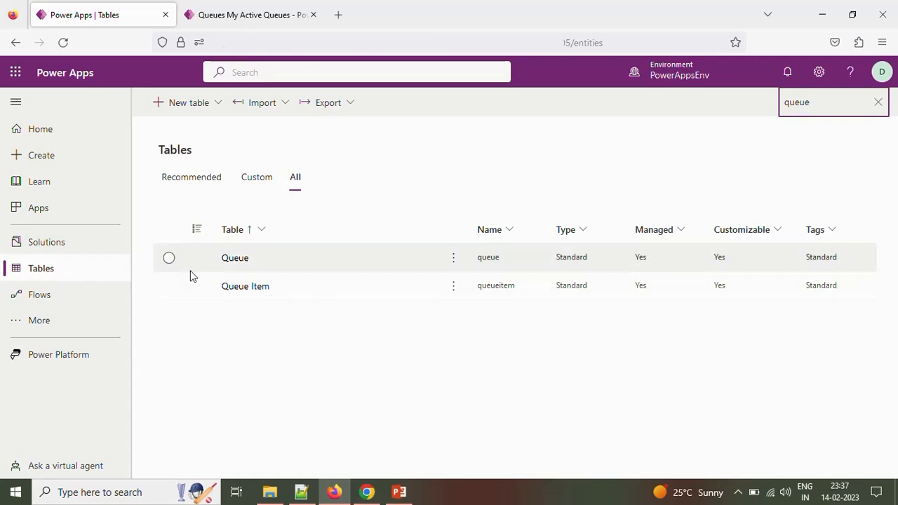
left_click(168, 258)
left_click(169, 288)
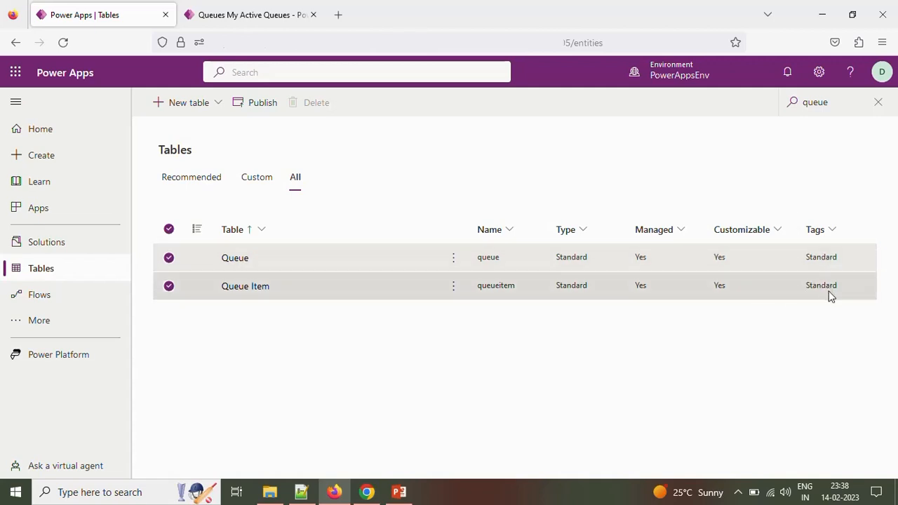
- Open the Sholorship App solution, then switch to the app's My Active Queues view
left_click(57, 244)
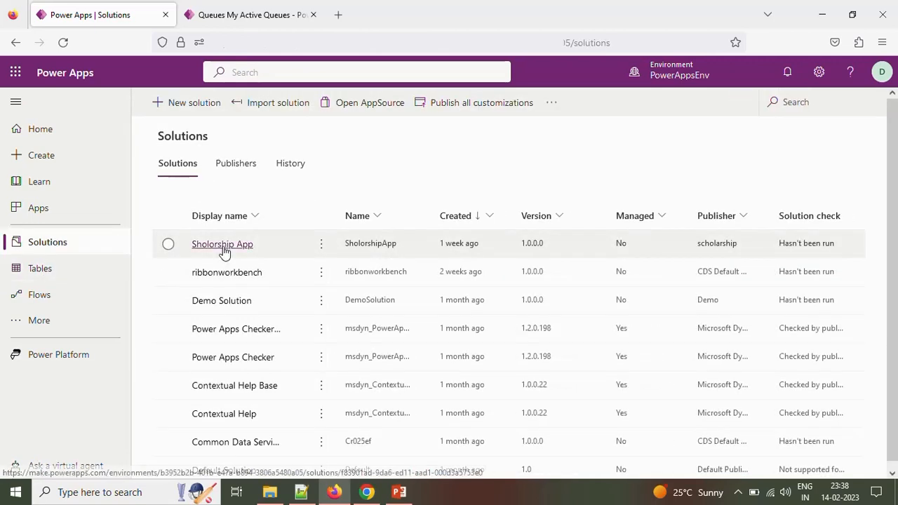
left_click(220, 244)
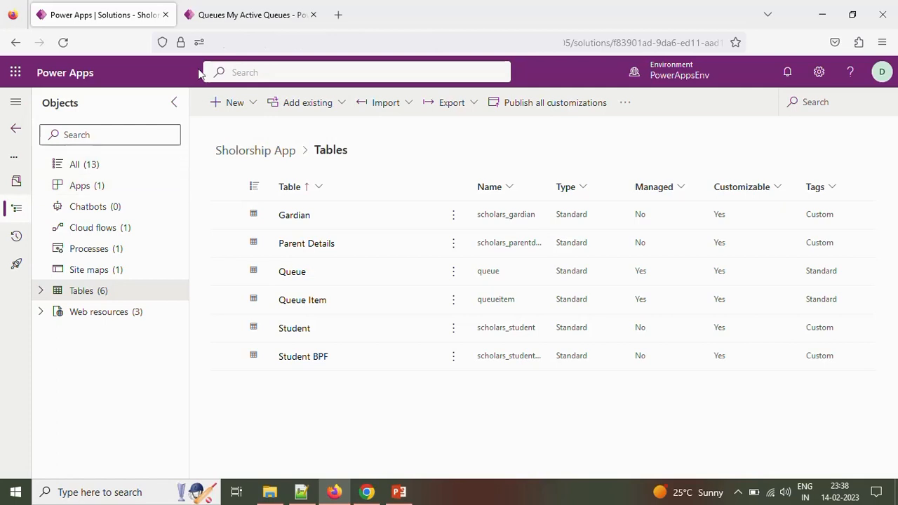
left_click(219, 21)
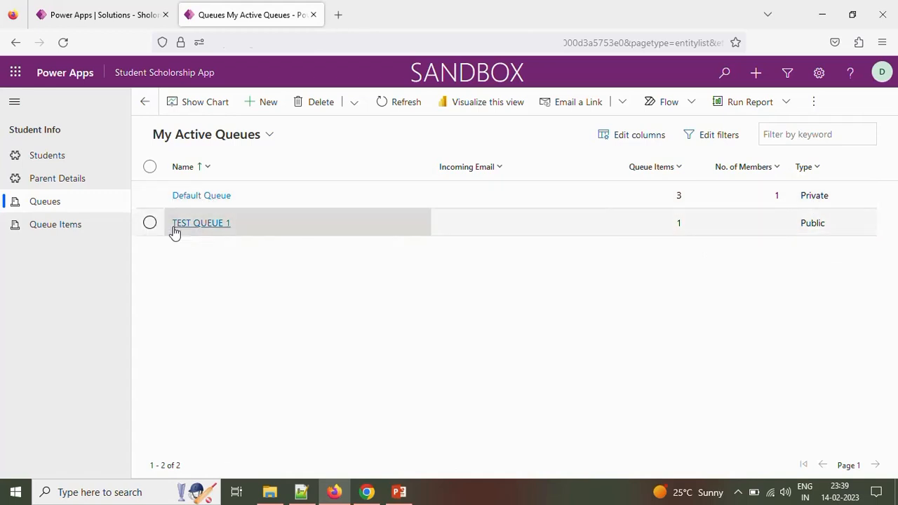
- Select only the Default Queue row in My Active Queues
left_click(150, 223)
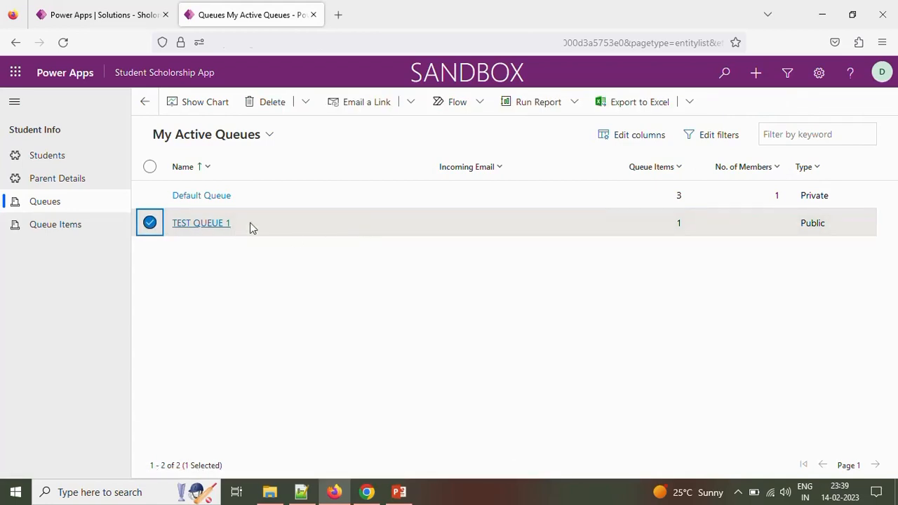
left_click(150, 196)
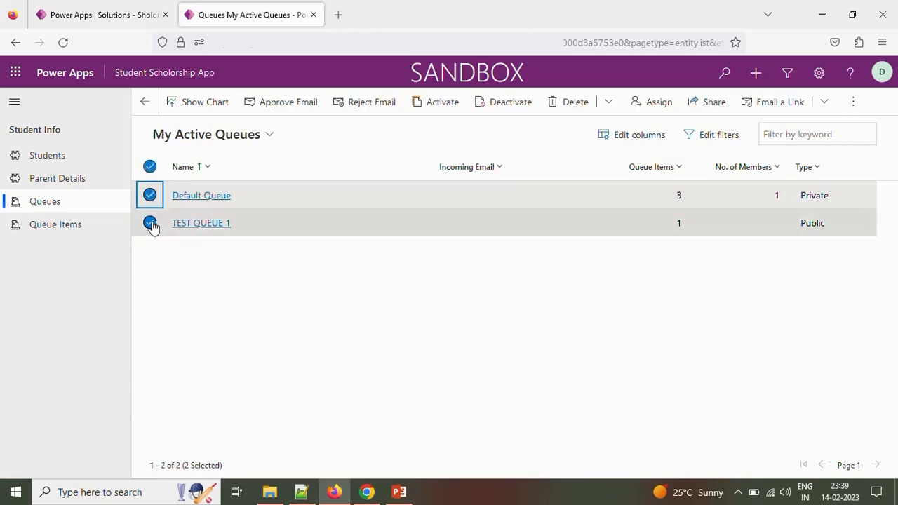
left_click(150, 223)
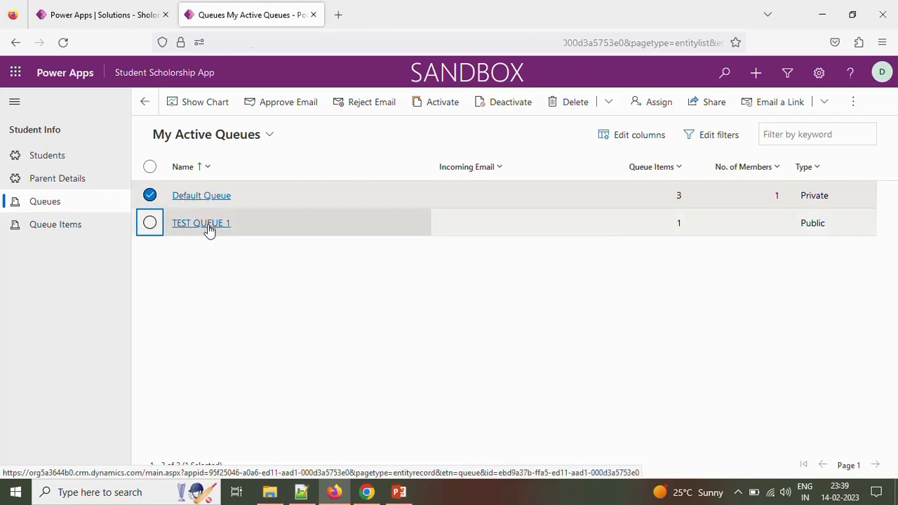
- Open Default Queue, inspect its three queue items, and return to the solution's tables
left_click(206, 198)
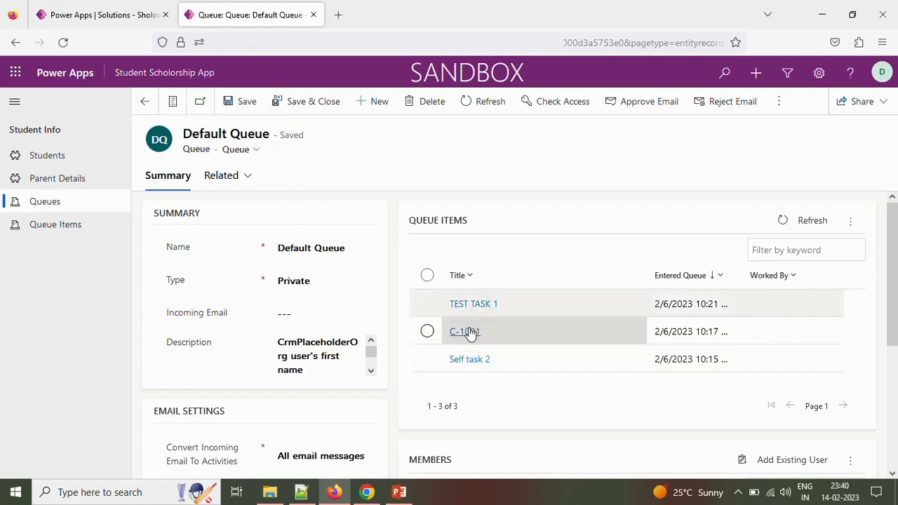
left_click(851, 220)
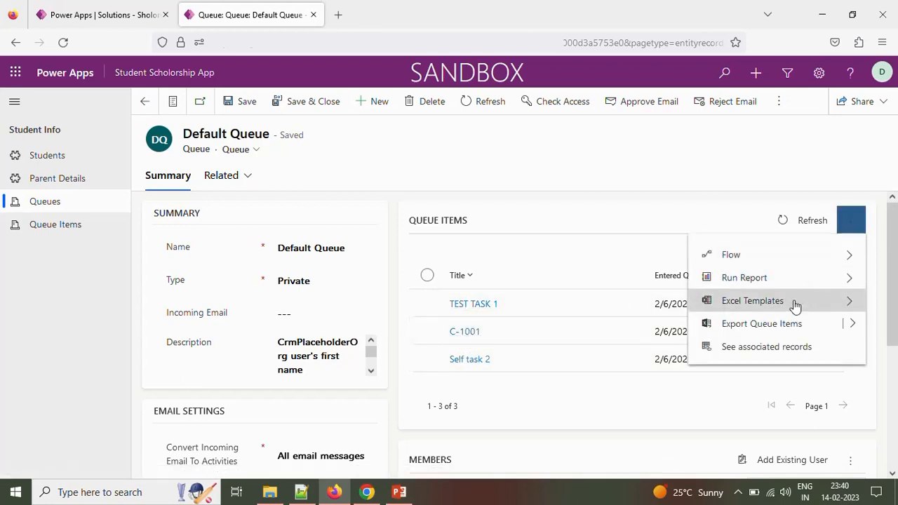
left_click(491, 241)
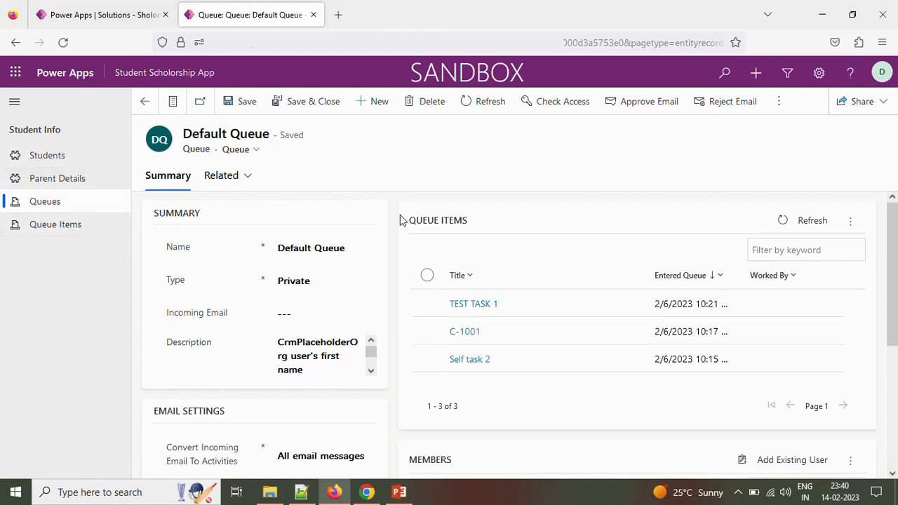
triple_click(428, 222)
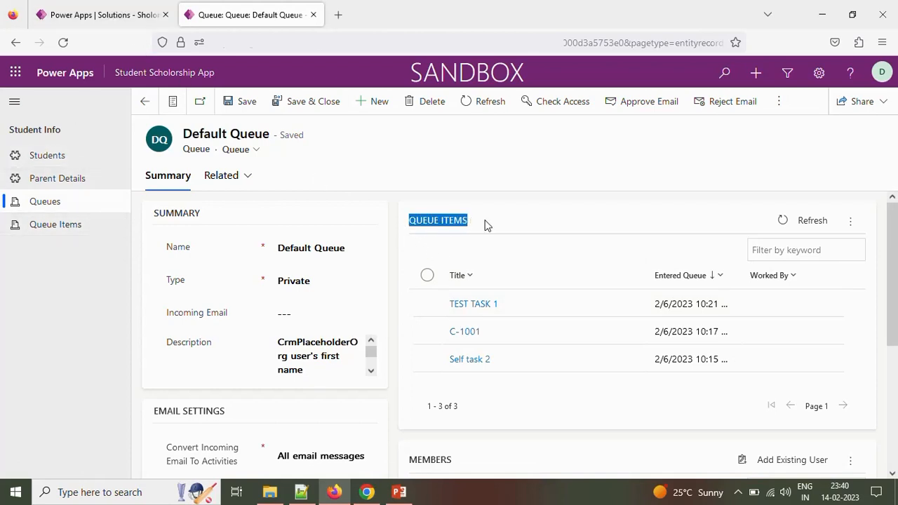
left_click(92, 19)
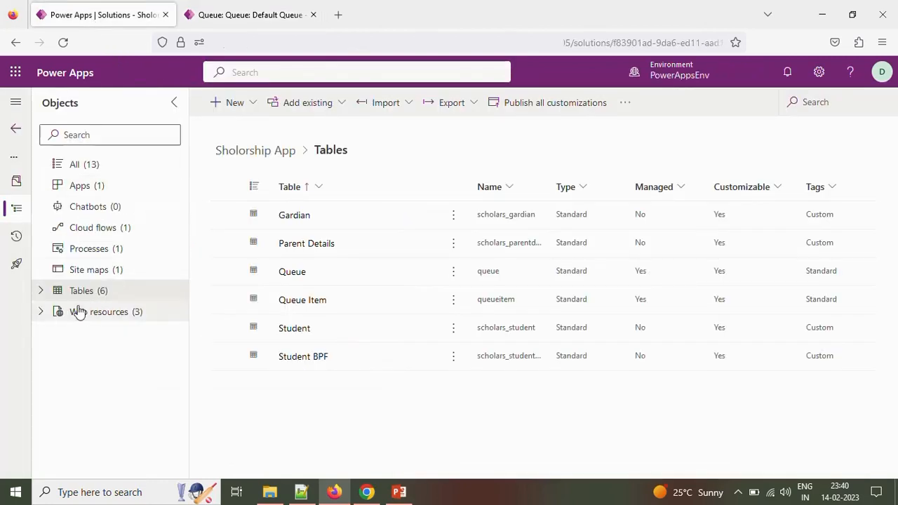
- Expand Tables and Student in the Objects pane and open the Student table page
left_click(42, 290)
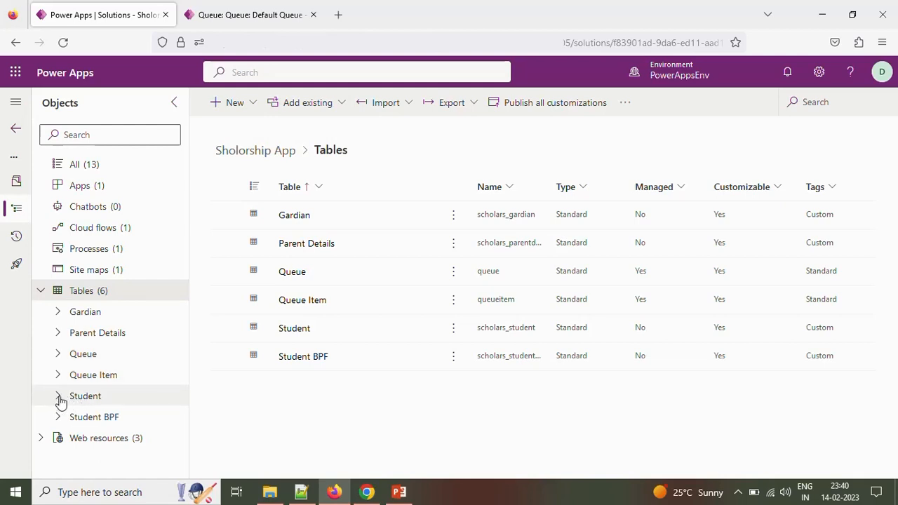
left_click(58, 397)
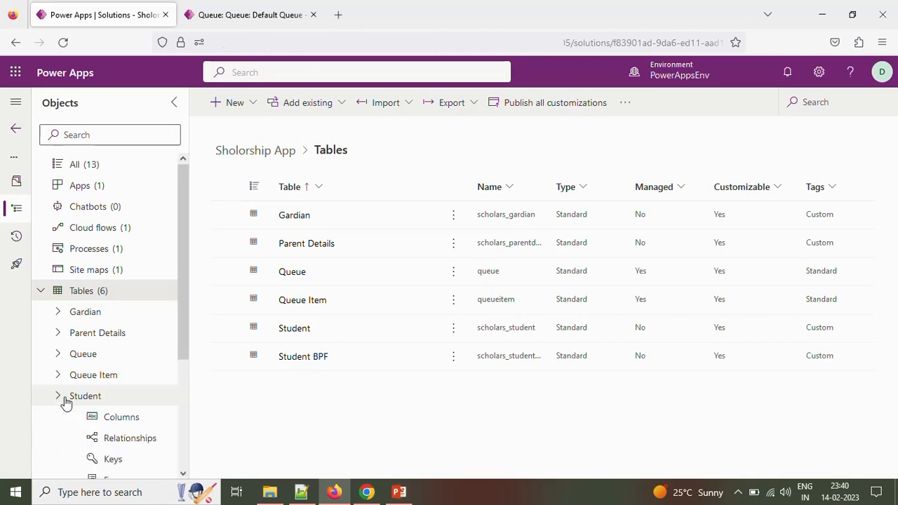
left_click(120, 397)
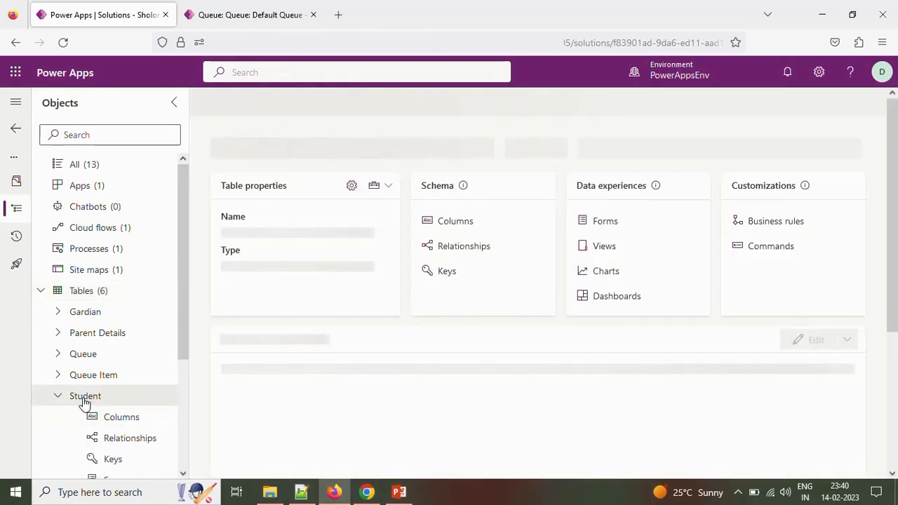
- Enable 'Can be added to a queue' with auto-move to owner's default queue, and save the Student table
left_click(352, 186)
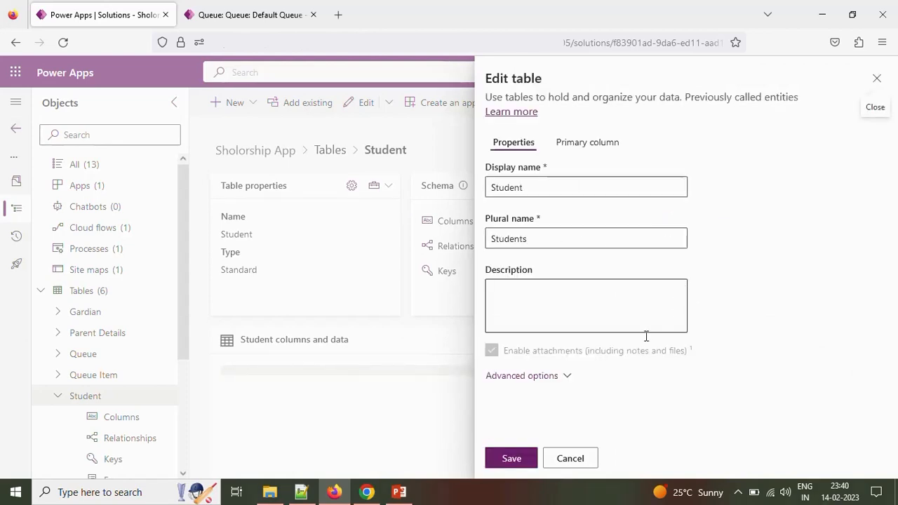
left_click(549, 377)
scroll(665, 376, "down", 5)
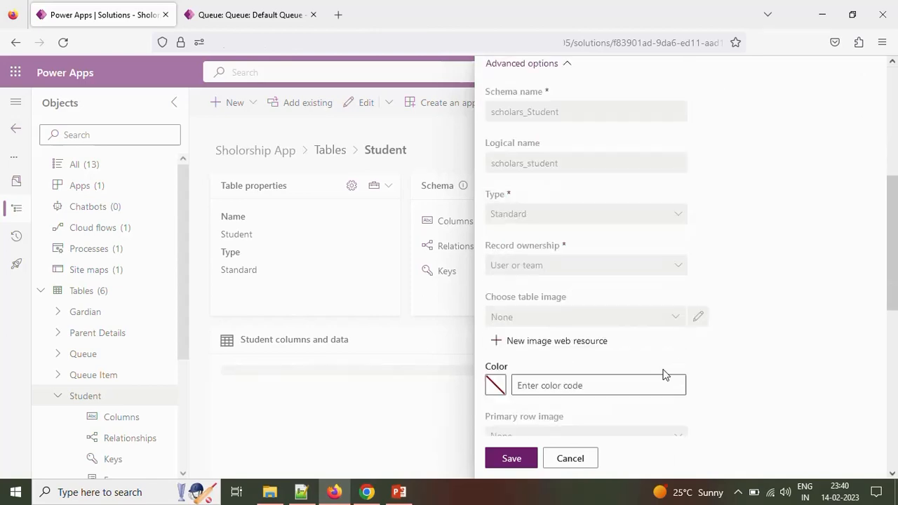
scroll(666, 375, "down", 2)
scroll(598, 327, "down", 2)
scroll(598, 328, "down", 2)
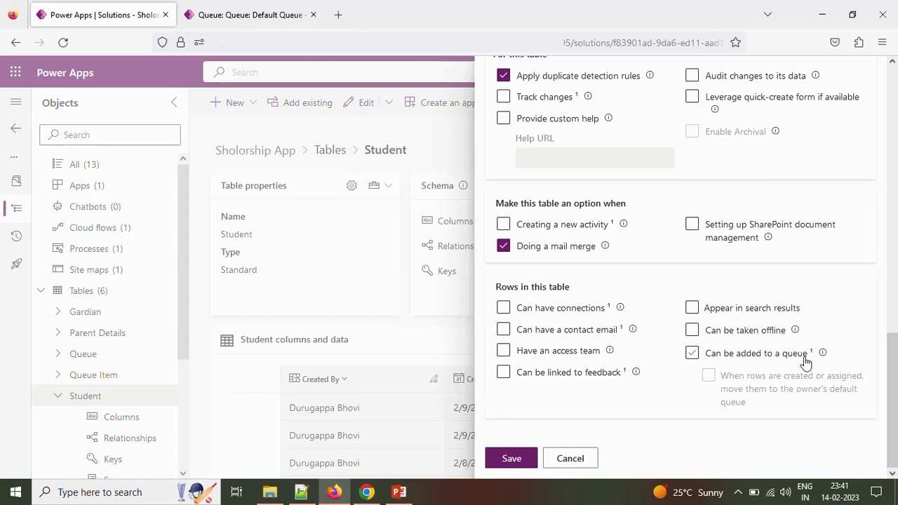
left_click(693, 353)
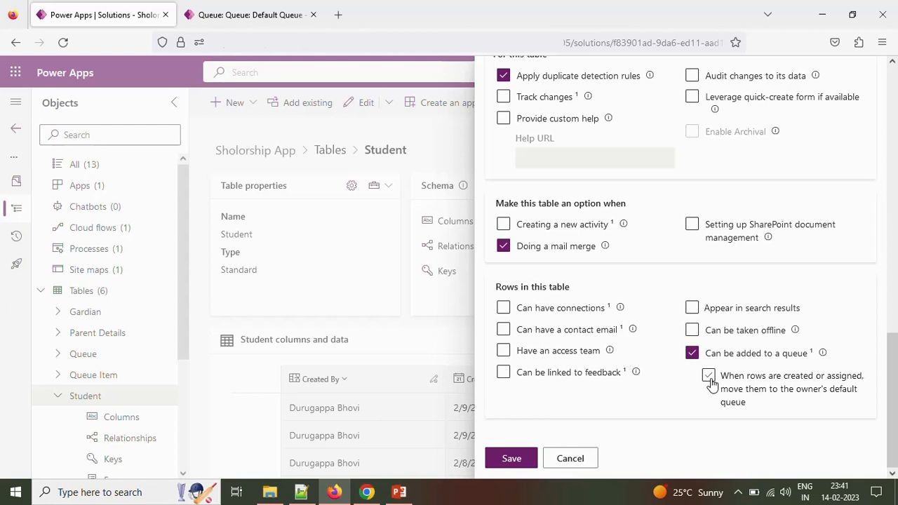
left_click(709, 378)
left_click(510, 459)
left_click(510, 459)
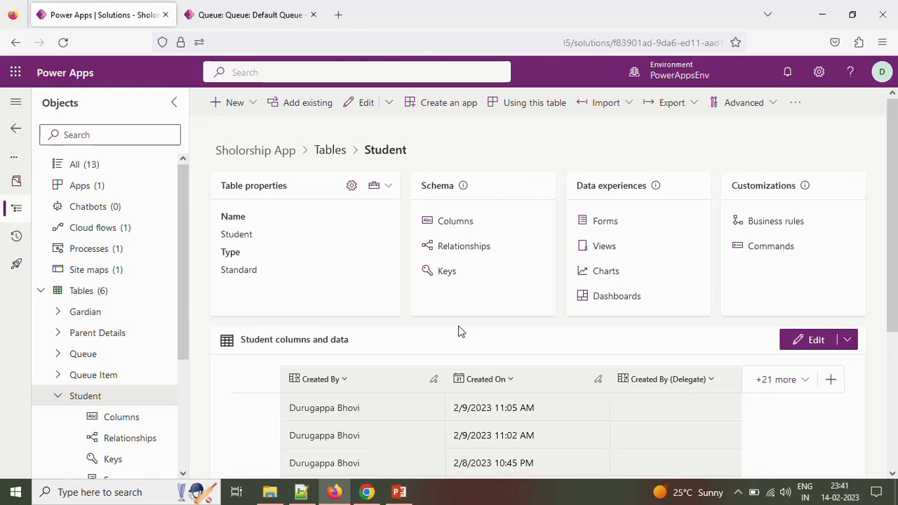
- Create and save a new student 'record1', which gets id STUD-1004
left_click(236, 14)
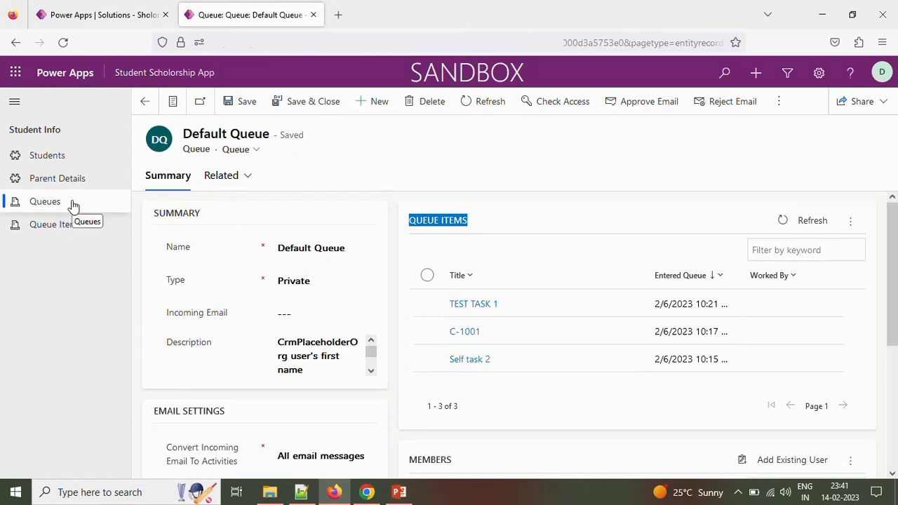
left_click(70, 156)
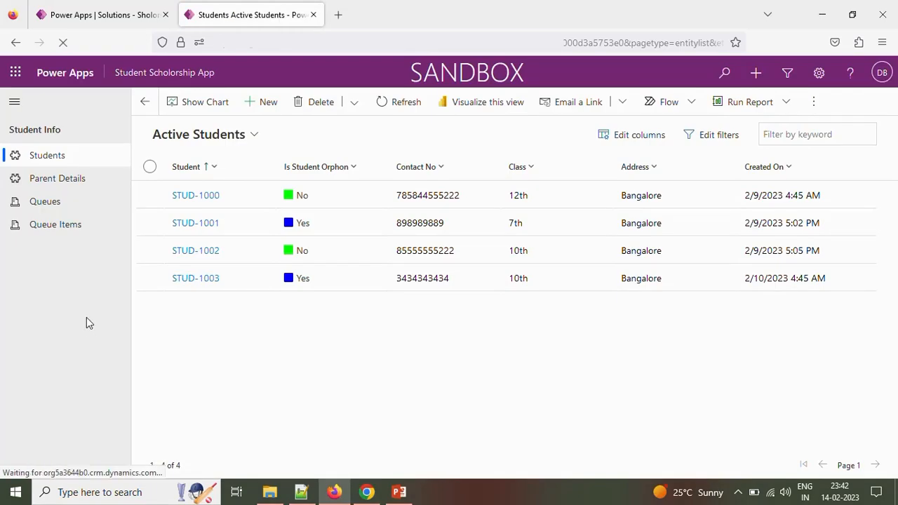
left_click(260, 103)
type("record1")
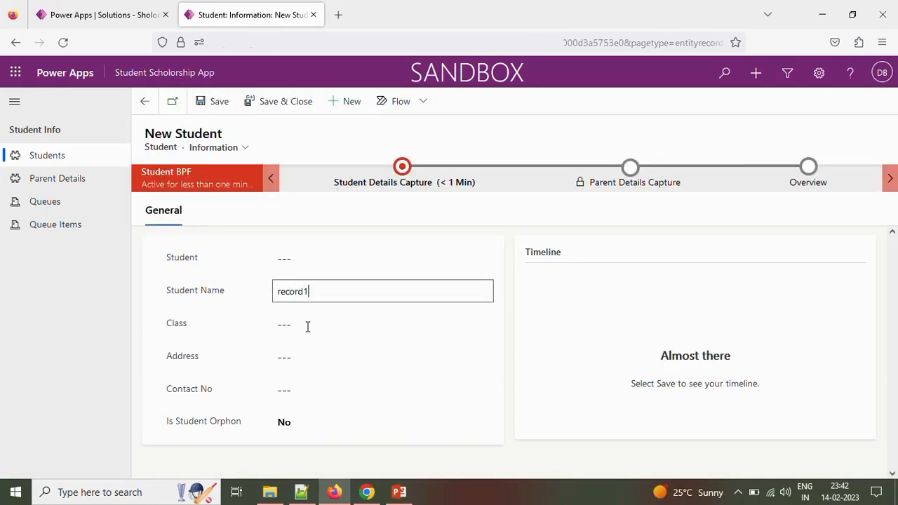
left_click(222, 104)
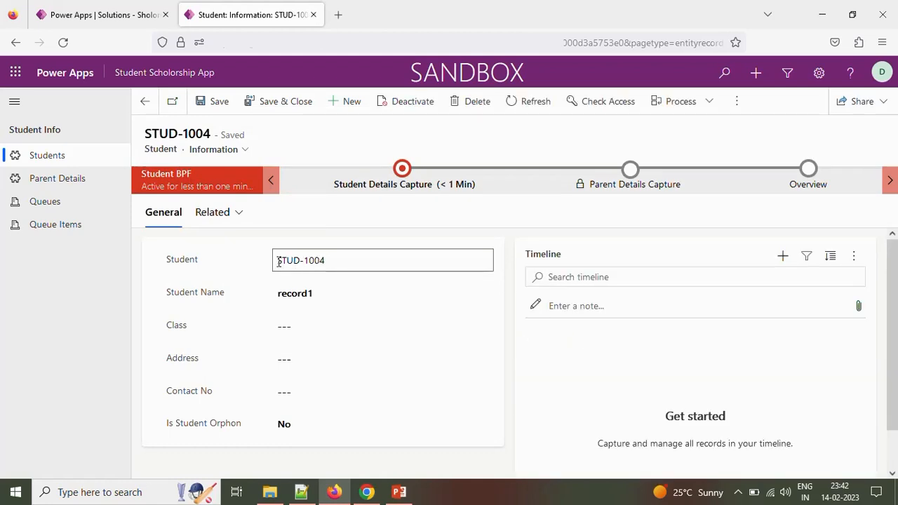
left_click_drag(278, 262, 336, 259)
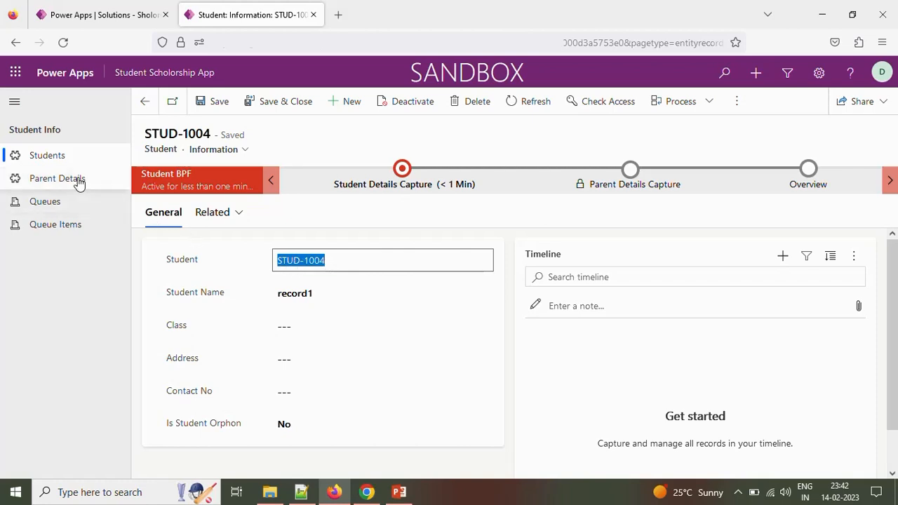
- Locate the new STUD-1004 record among the Default Queue's queue items
left_click(70, 209)
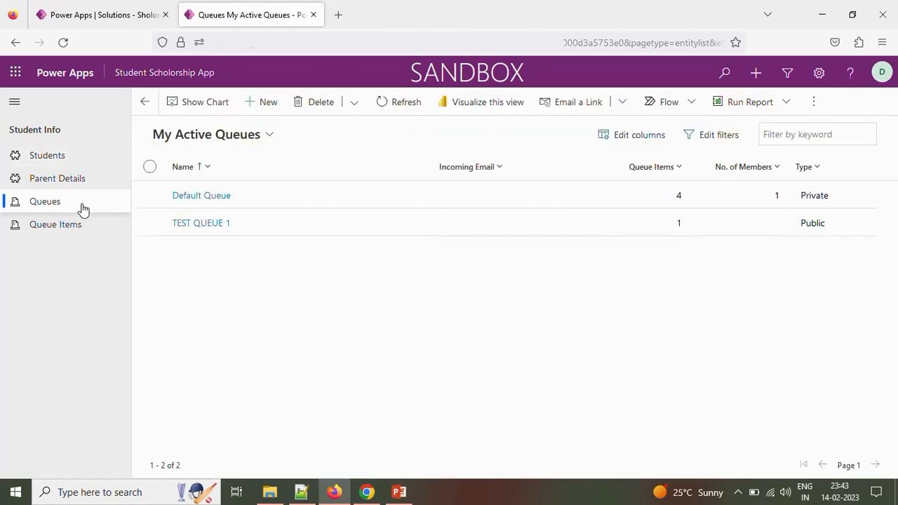
left_click(204, 200)
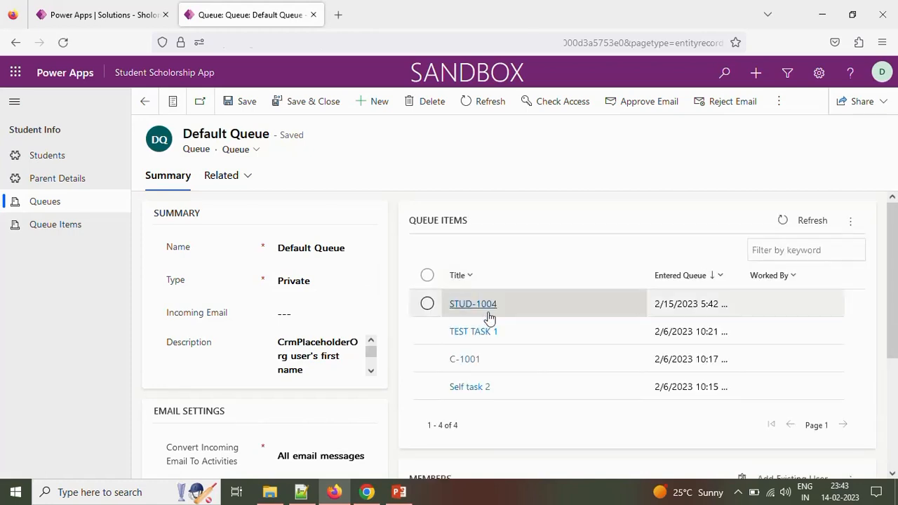
left_click(427, 305)
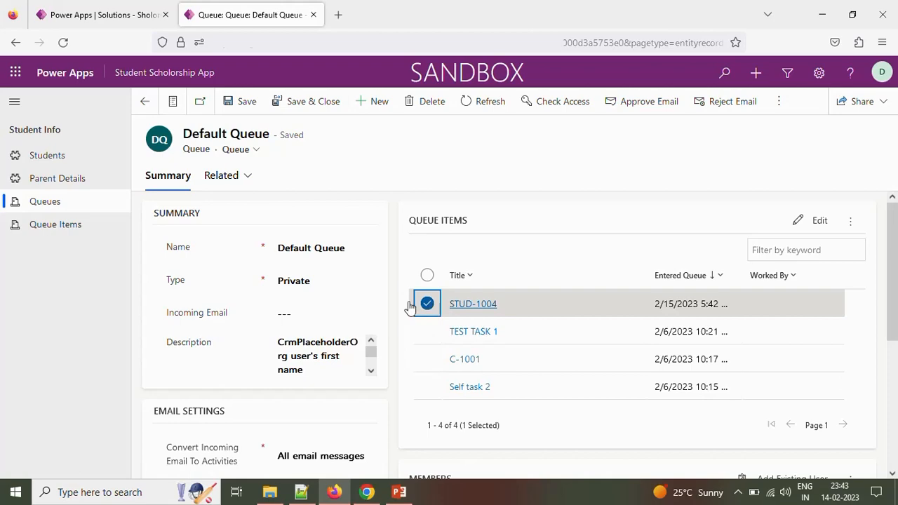
- Return to My Active Queues, where Default Queue now holds four items and TEST QUEUE 1 one
left_click(99, 16)
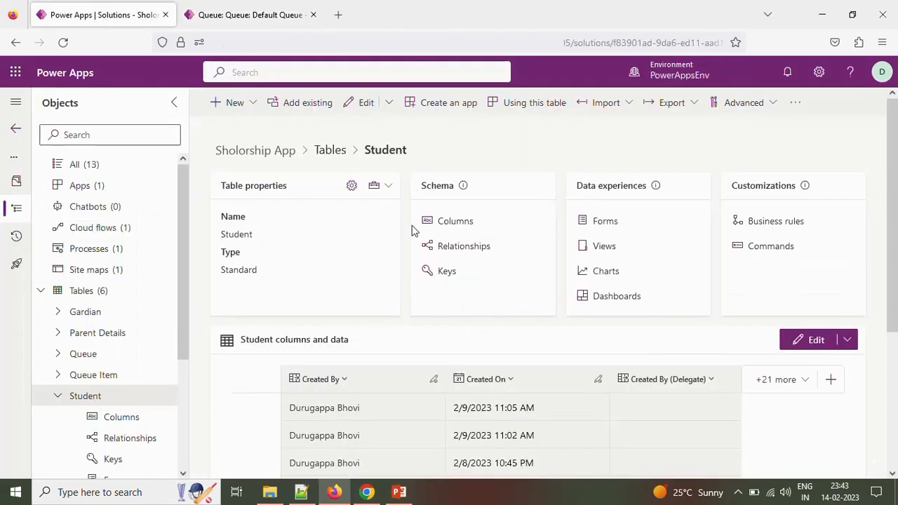
left_click(237, 15)
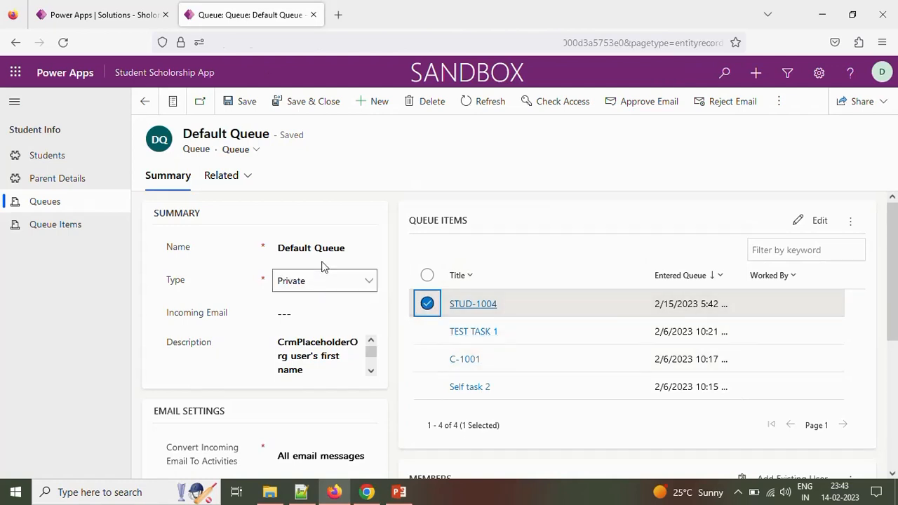
left_click(85, 208)
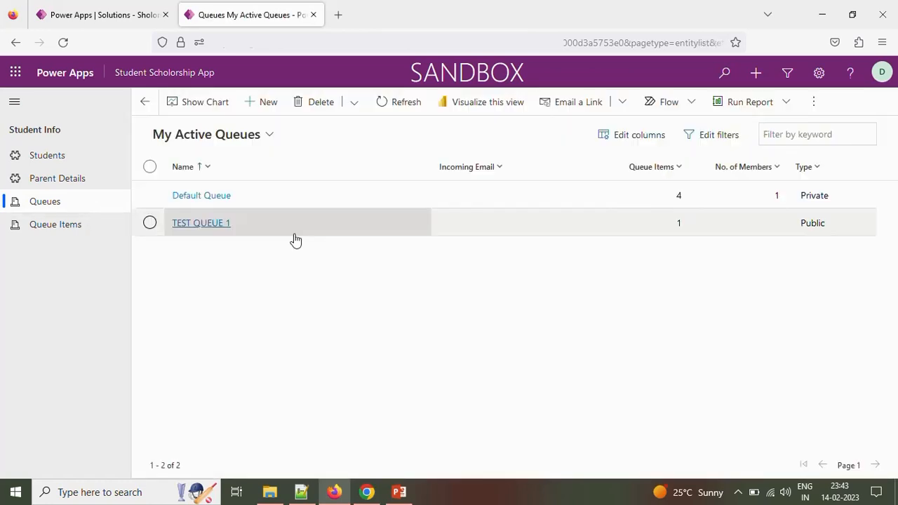